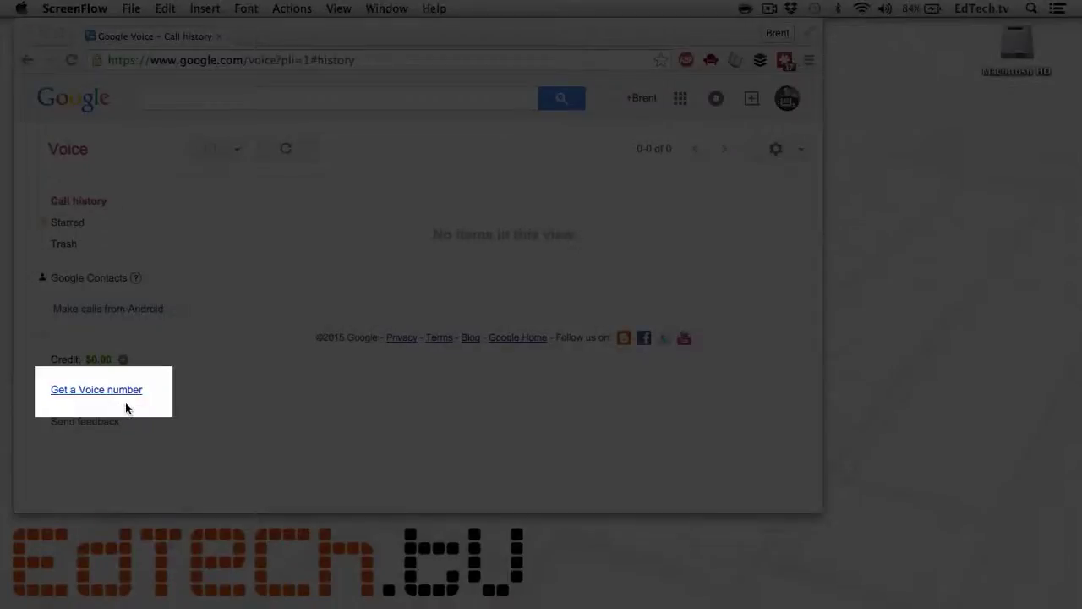
# Start getting a Google Voice number and choose to have a brand new number
pyautogui.click(120, 391)
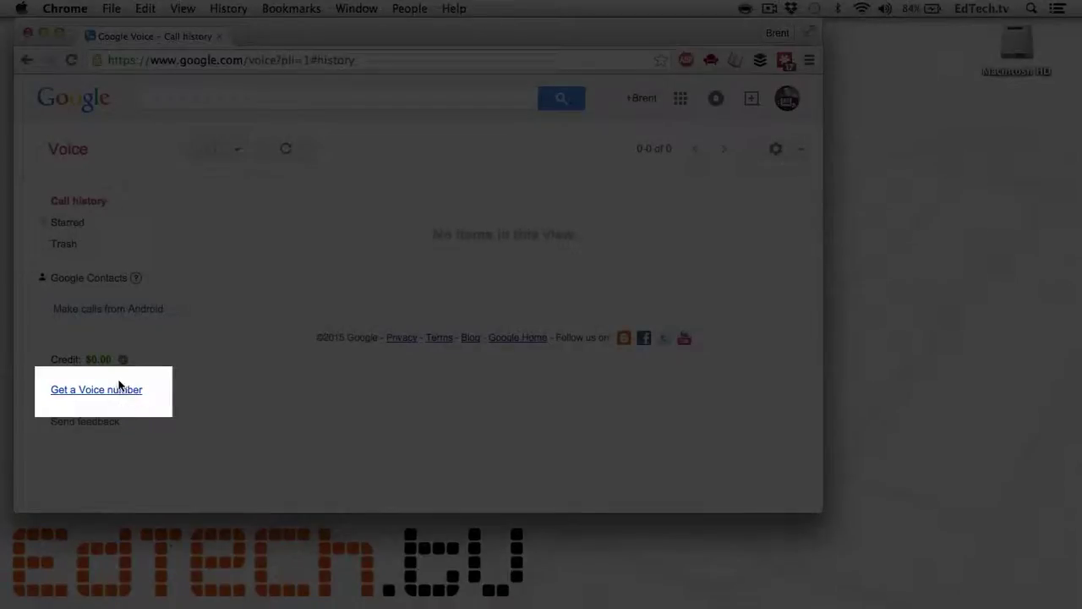
pyautogui.click(120, 393)
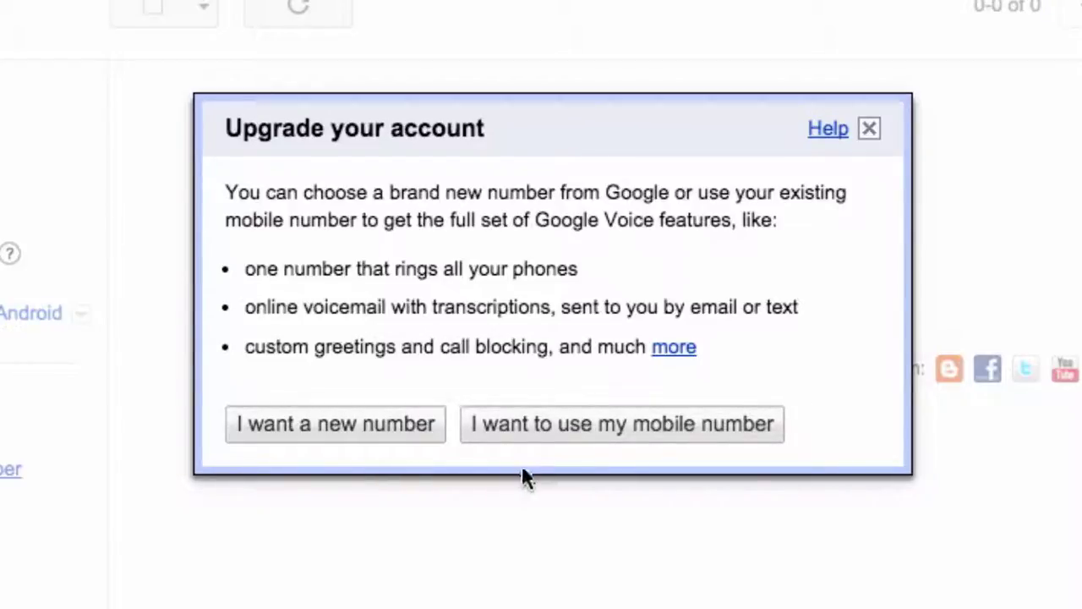
pyautogui.click(419, 436)
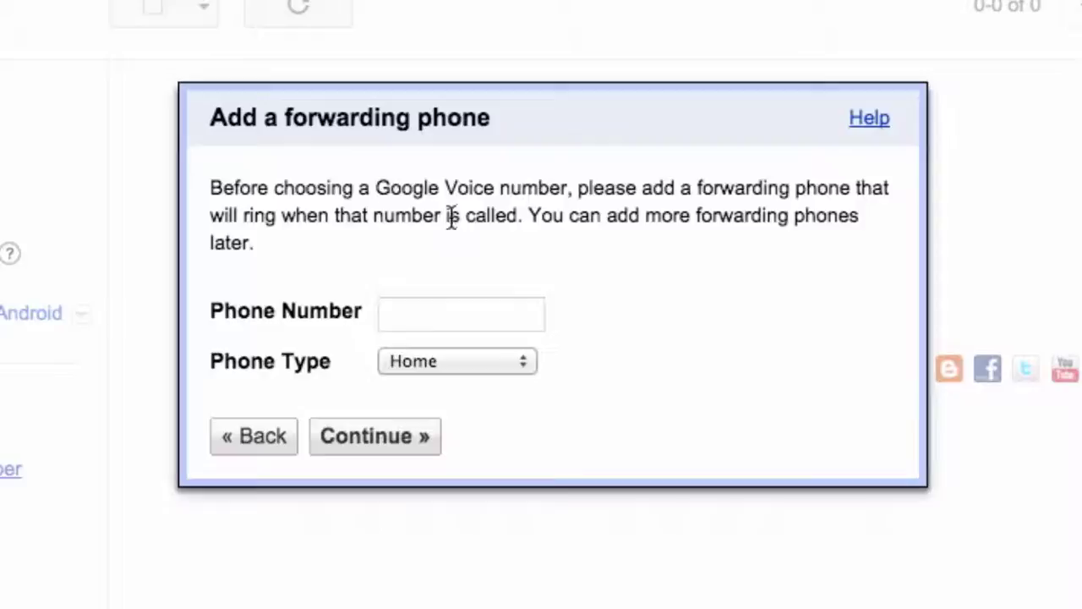
# Add the forwarding phone's number with the phone type Mobile, and request the verification call
pyautogui.click(422, 363)
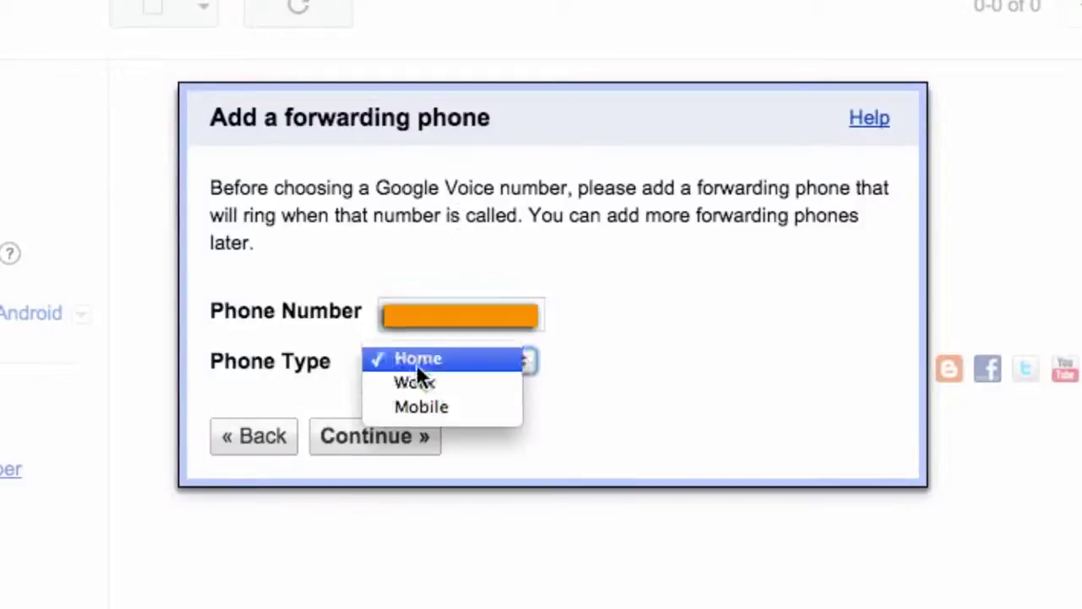
pyautogui.click(482, 406)
pyautogui.click(389, 437)
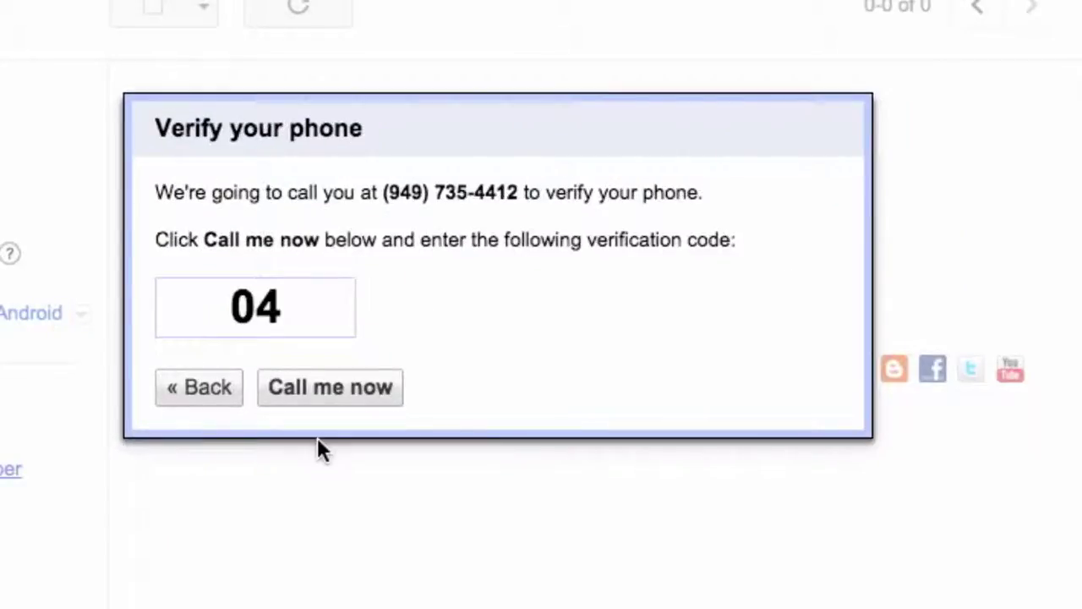
pyautogui.click(332, 406)
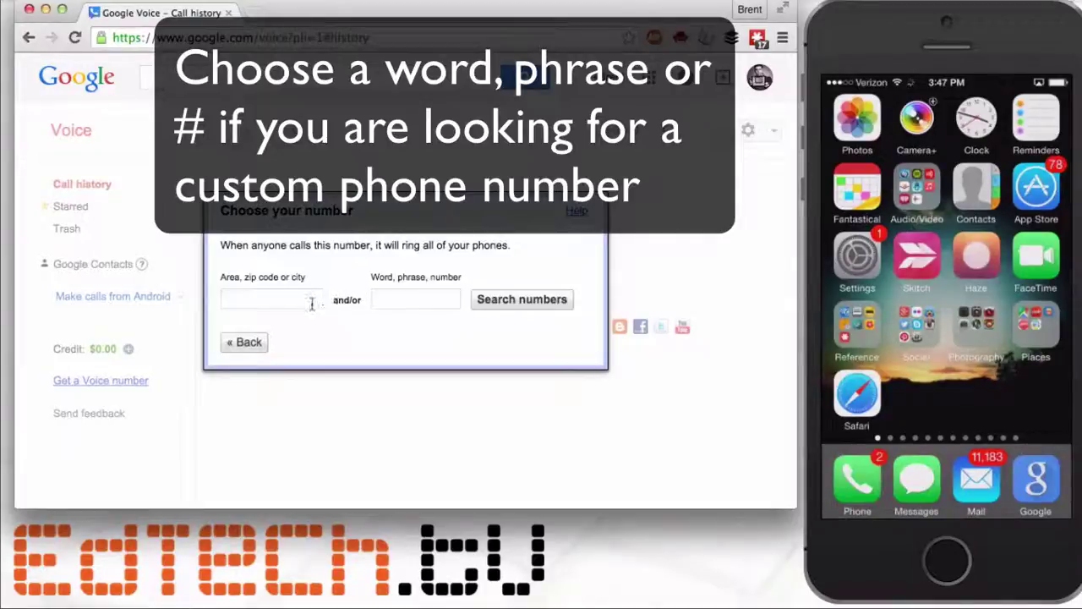
# Search for numbers in area code 949, accept the first one offered and finish the Google Voice setup
pyautogui.click(272, 299)
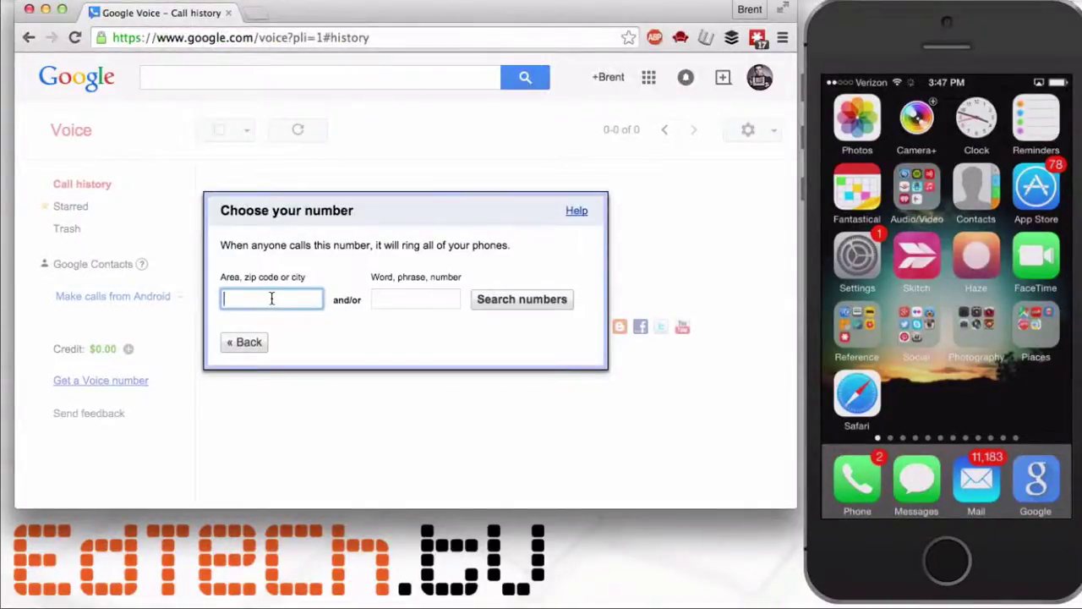
pyautogui.write('949')
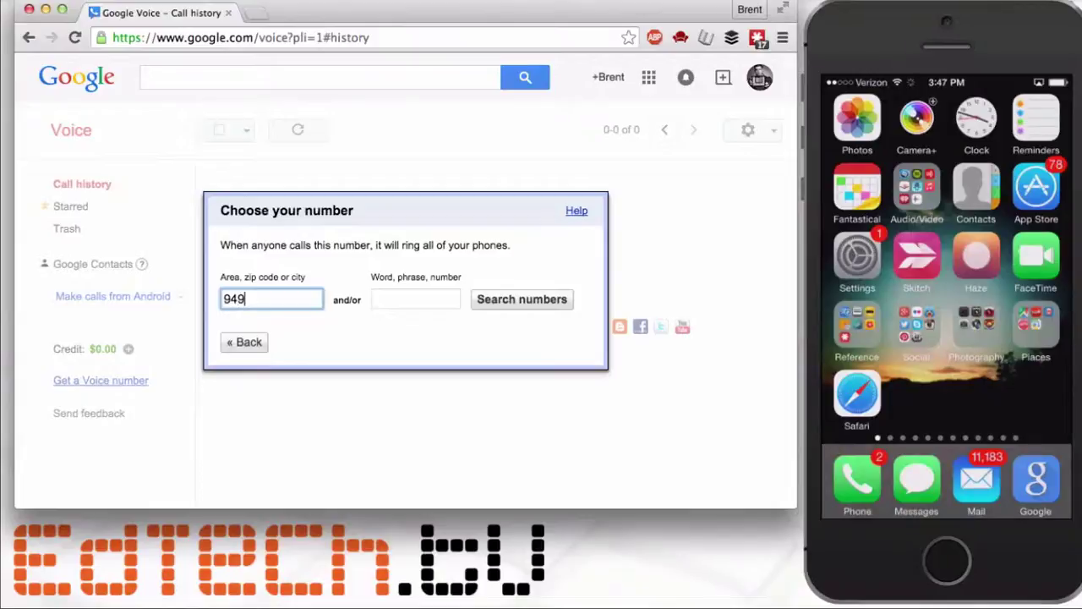
pyautogui.click(521, 306)
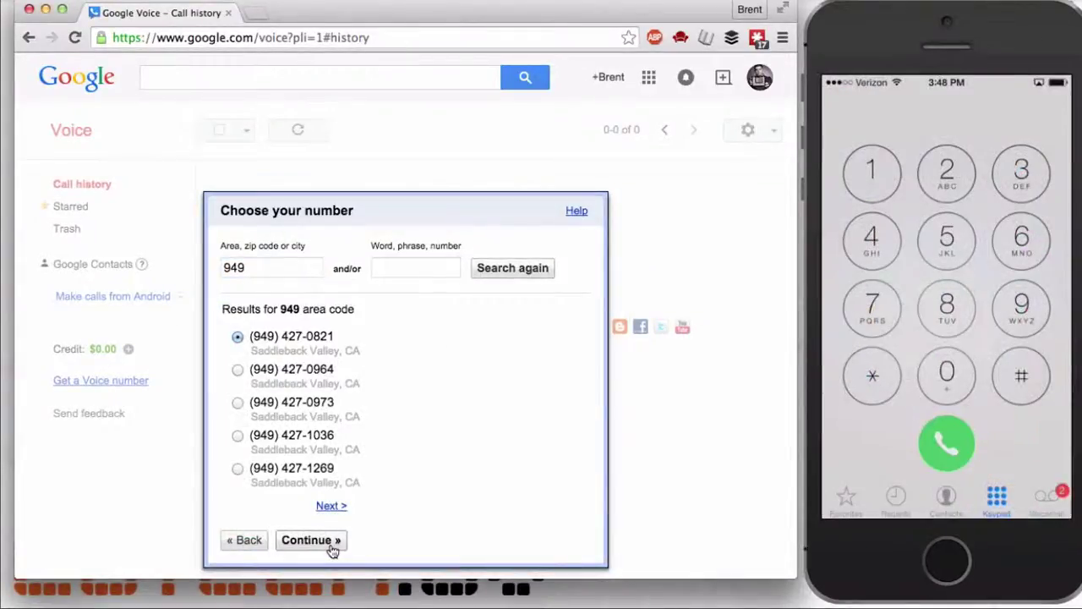
pyautogui.click(310, 540)
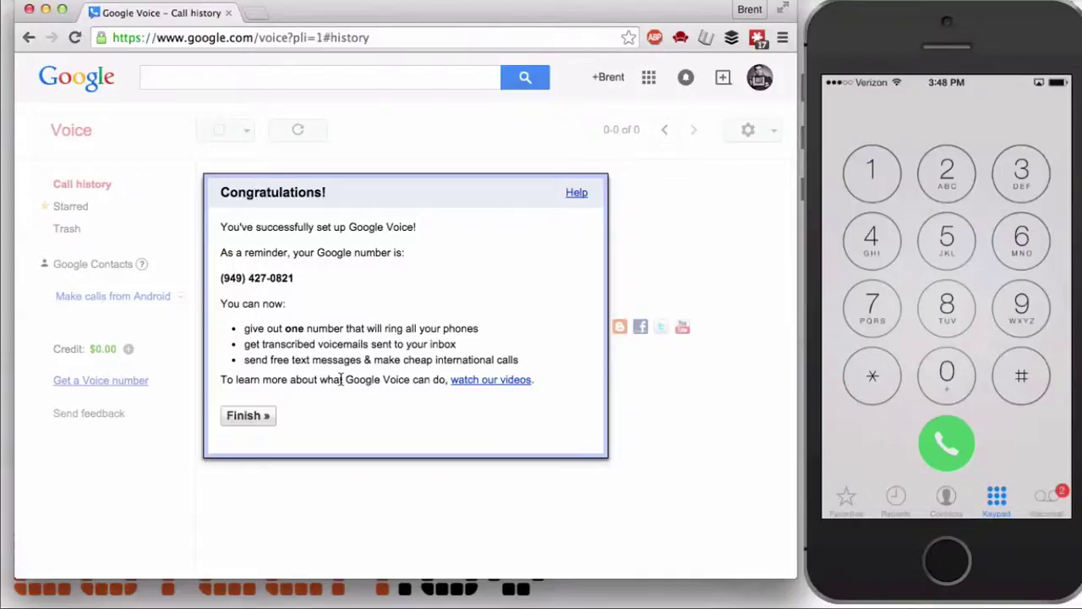
pyautogui.click(261, 422)
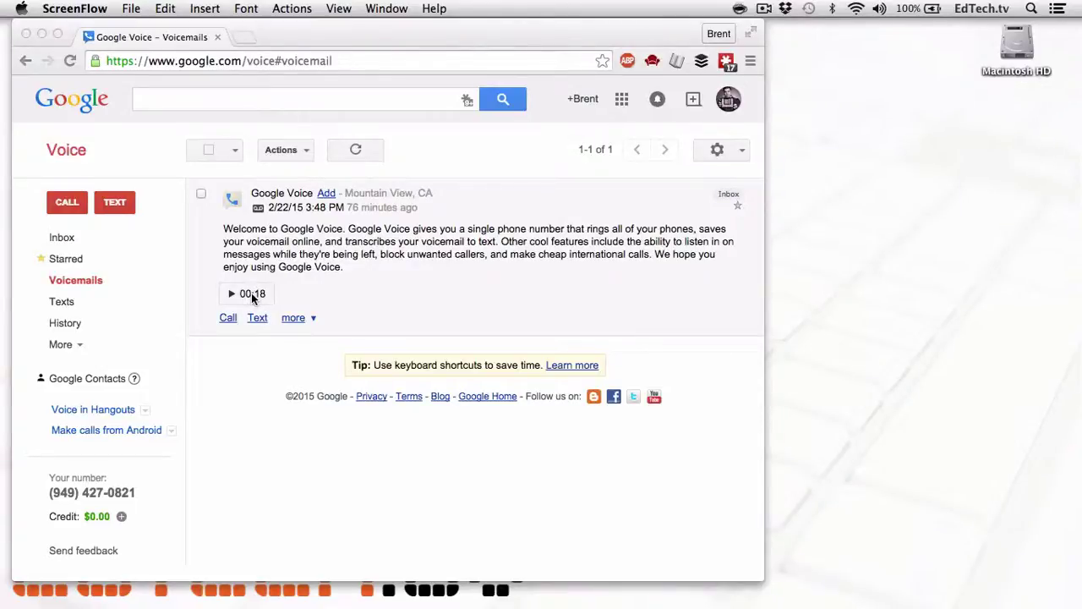
# Play part of the Google Voice welcome voicemail and pause it
pyautogui.click(251, 292)
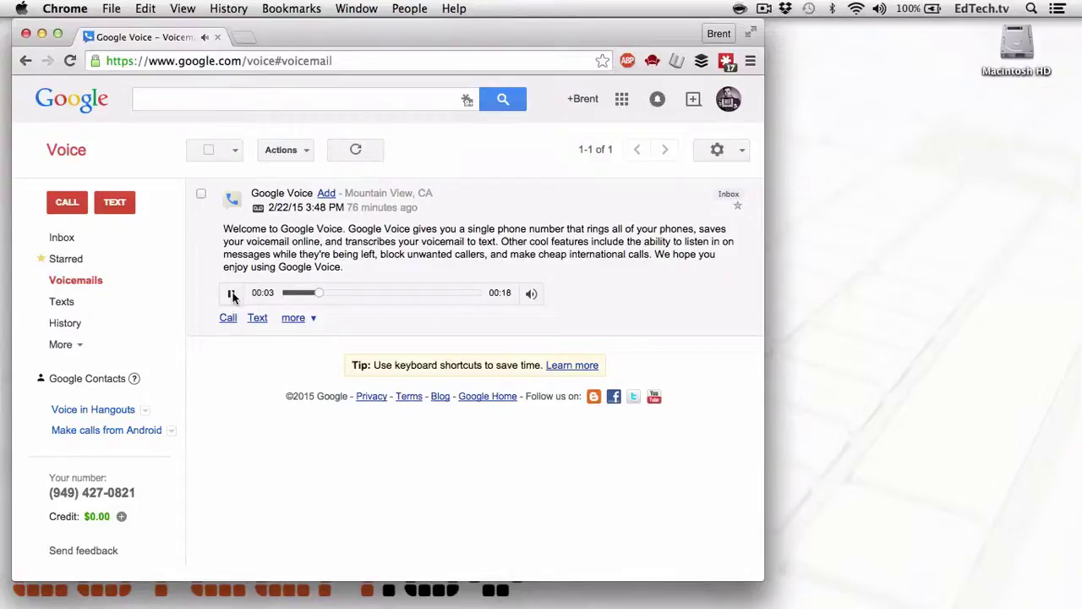
pyautogui.click(232, 293)
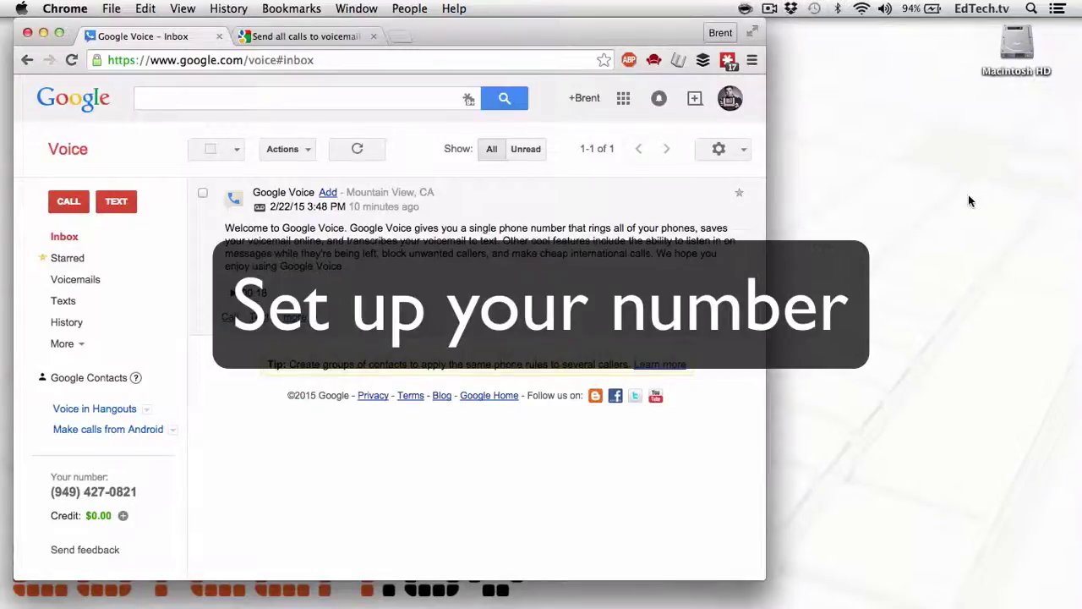
# Enable "Do Not Disturb" in the Google Voice call settings
pyautogui.click(718, 149)
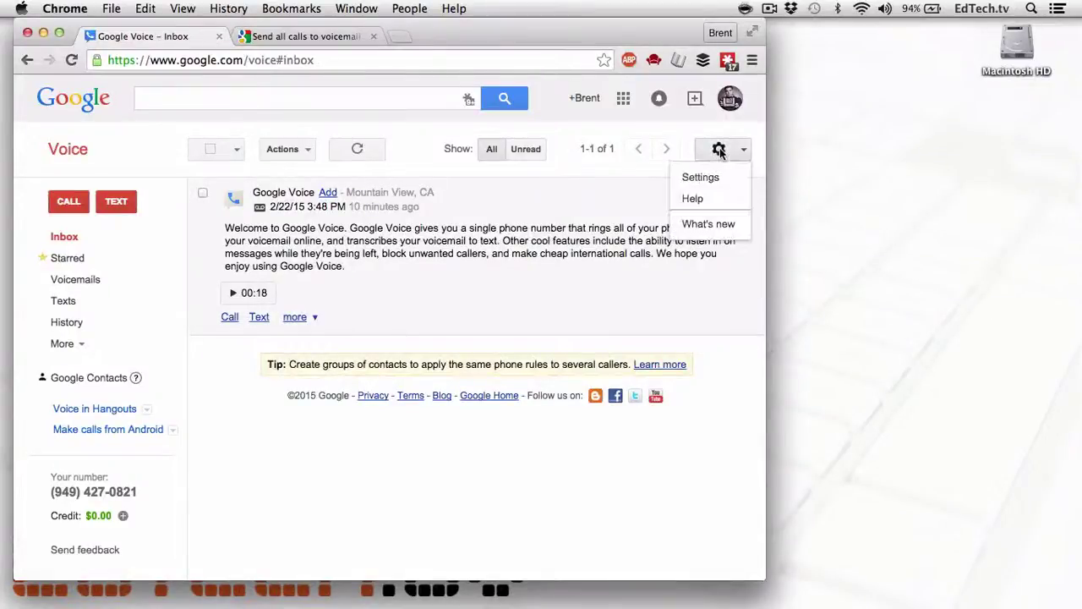
pyautogui.click(711, 185)
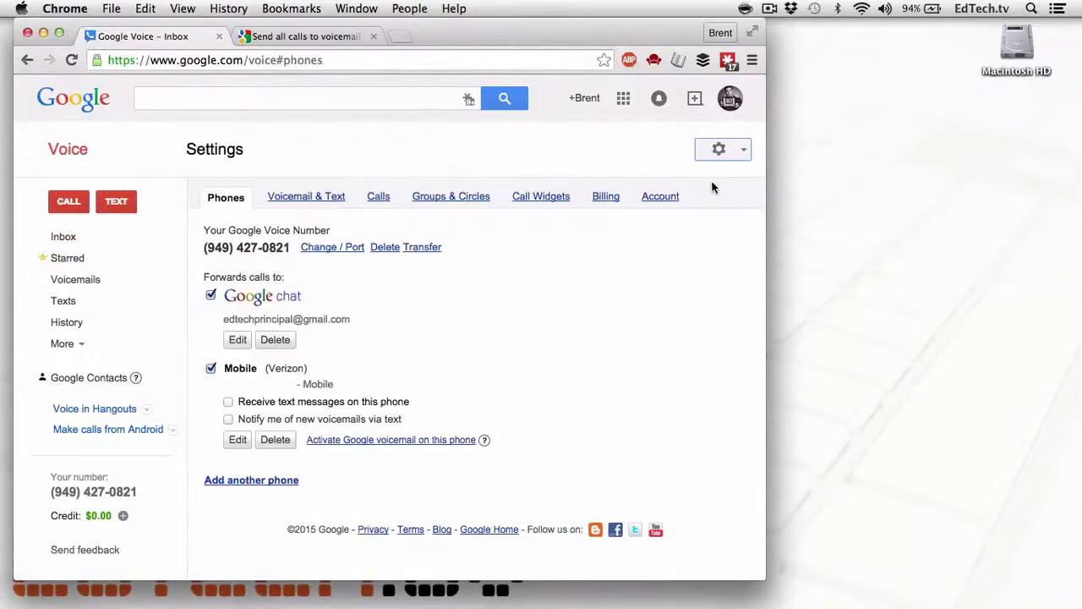
pyautogui.click(376, 198)
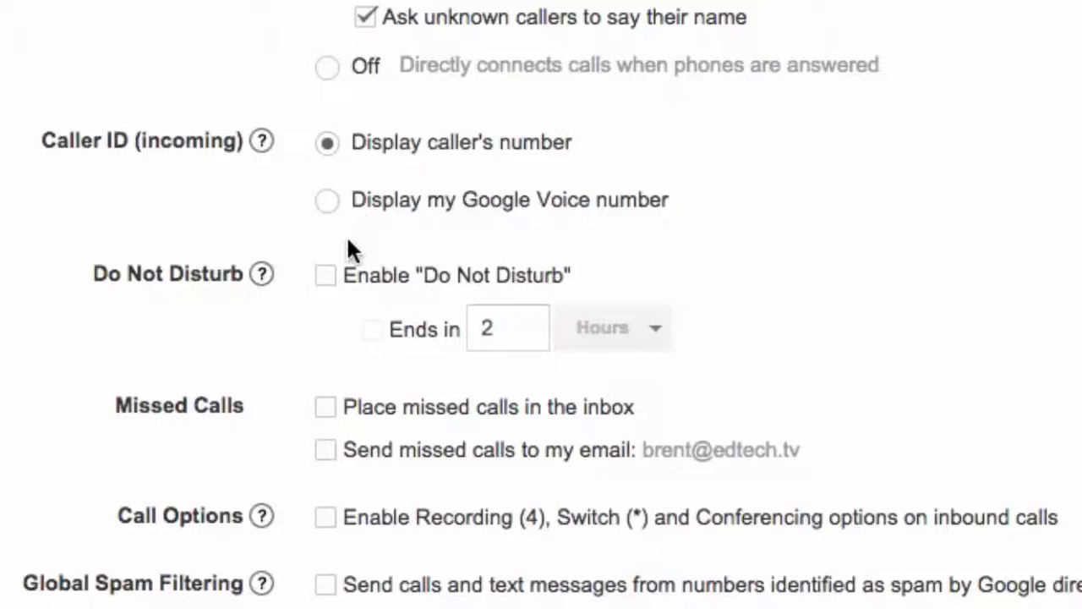
pyautogui.click(326, 277)
pyautogui.scroll(1, 324, 283)
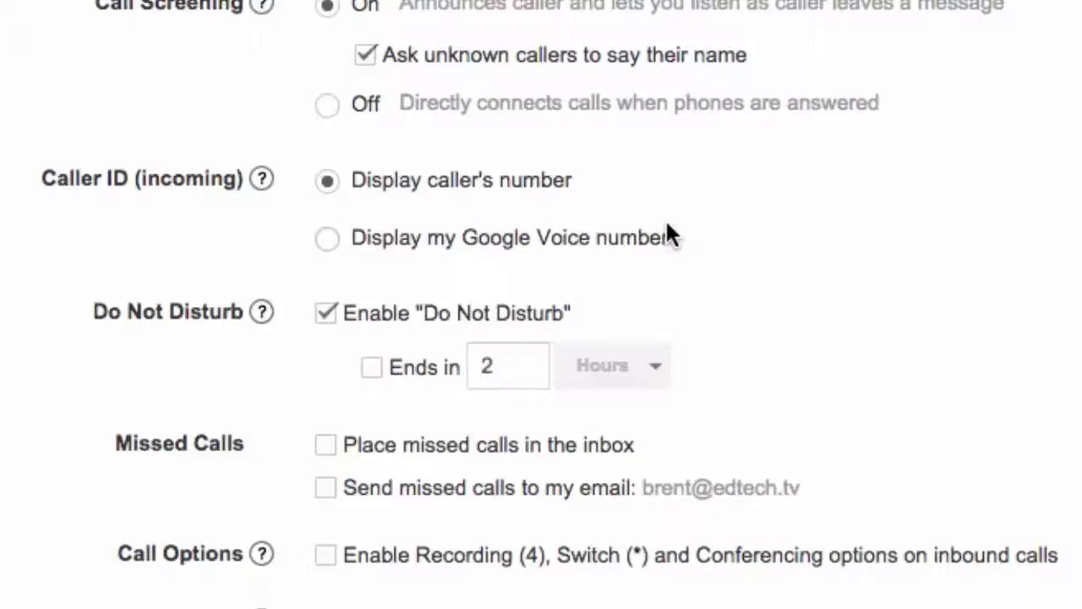
pyautogui.scroll(-2, 669, 274)
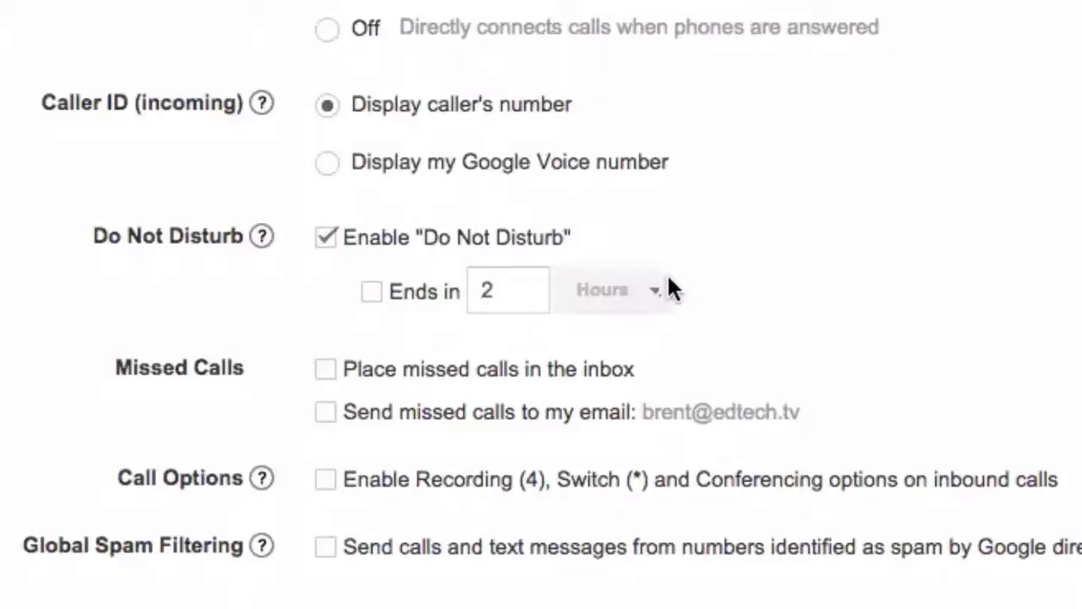
pyautogui.scroll(2, 669, 287)
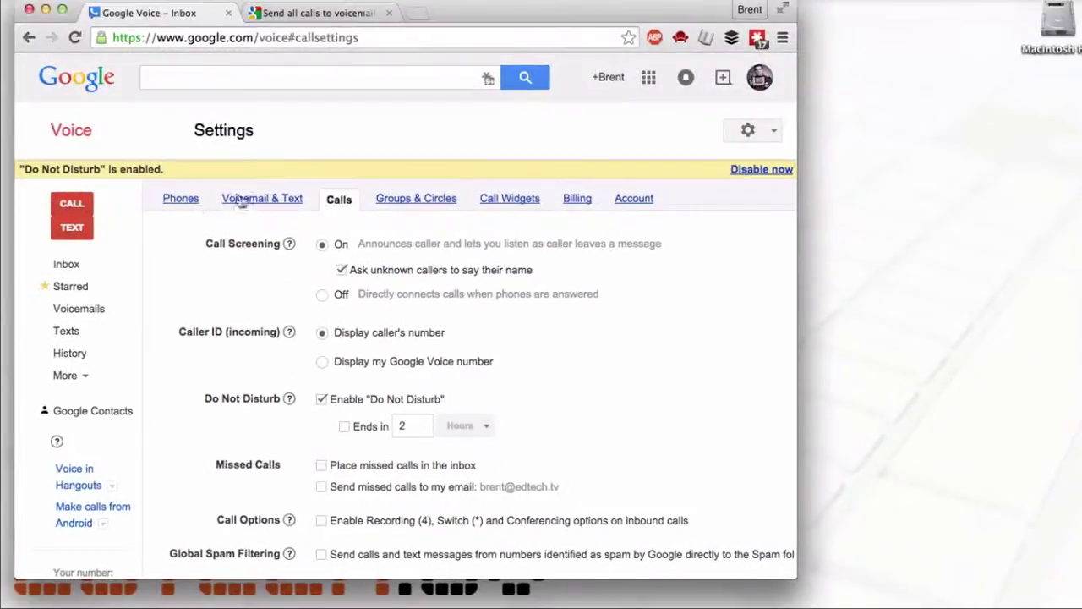
# Review the voicemail greeting, notification, text forwarding, PIN and transcript options in the voicemail and text settings
pyautogui.click(256, 201)
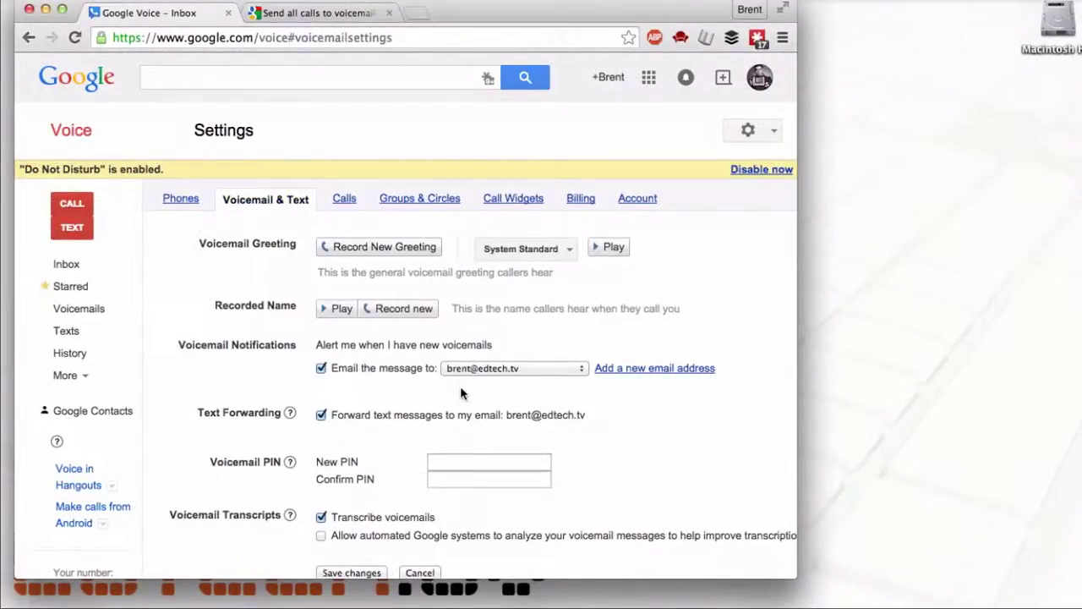
pyautogui.scroll(-1, 460, 386)
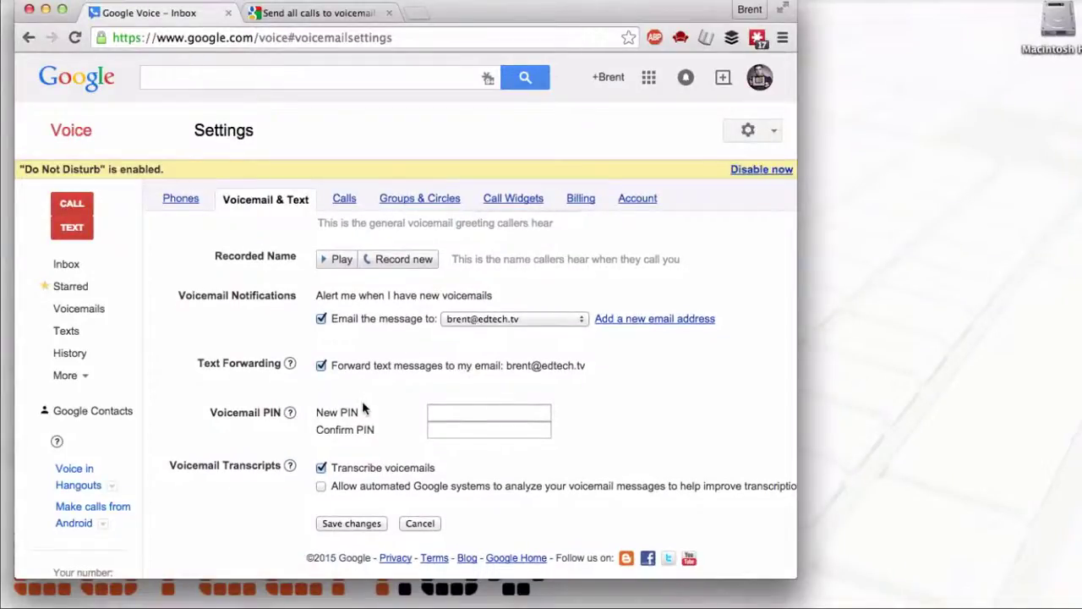
pyautogui.scroll(1, 362, 401)
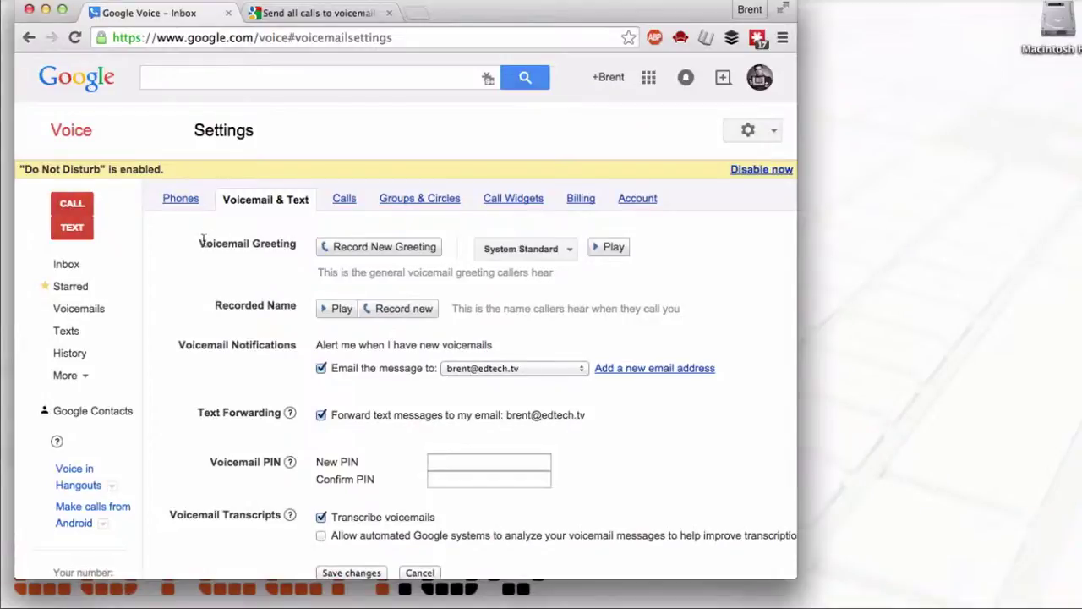
# Go to the inbox and play the student's homework voicemail from Irvine, CA, pausing it after listening
pyautogui.click(75, 268)
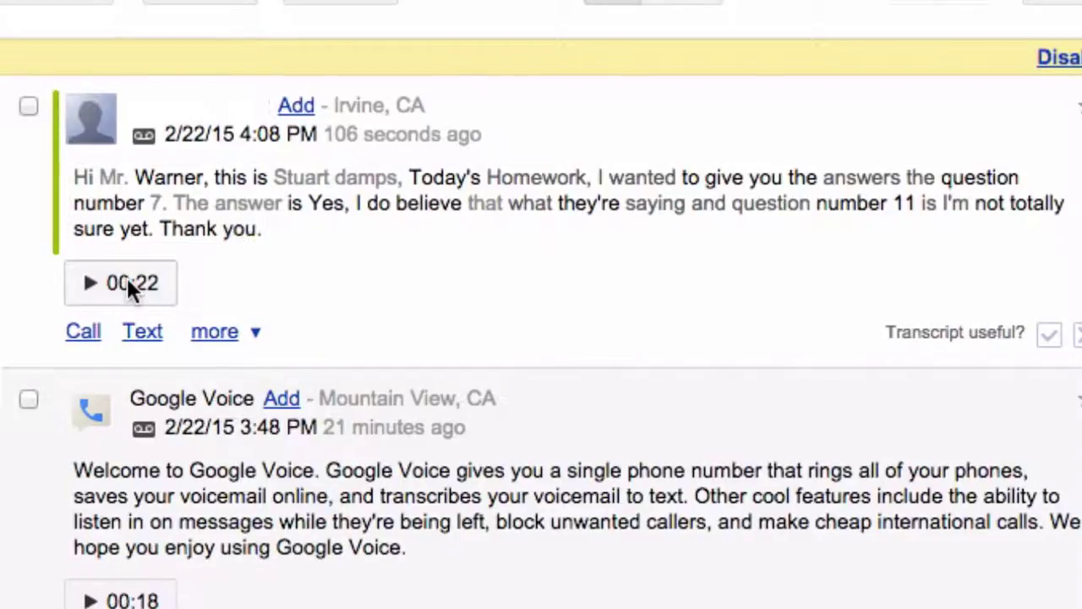
pyautogui.click(92, 286)
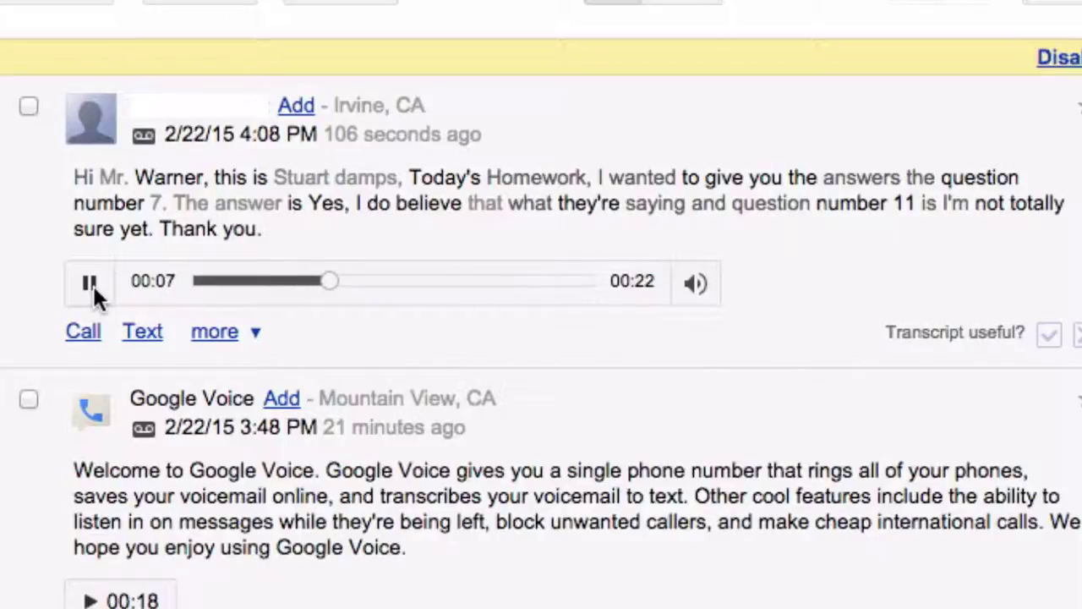
pyautogui.click(91, 284)
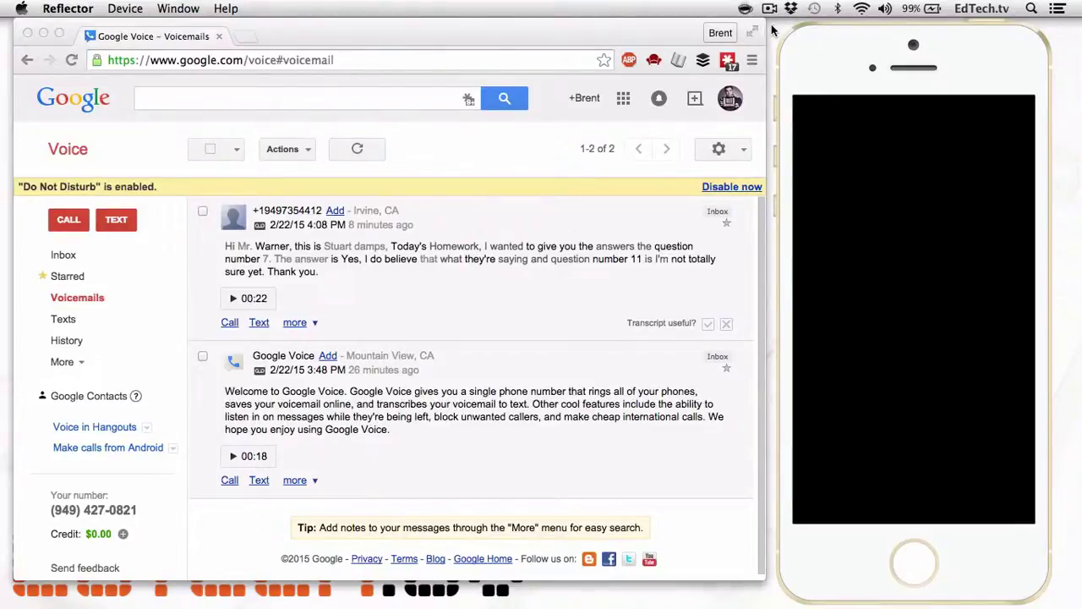
# Reply to the student's homework voicemail with a text message thanking the student by name and saying "good job!"
pyautogui.click(260, 323)
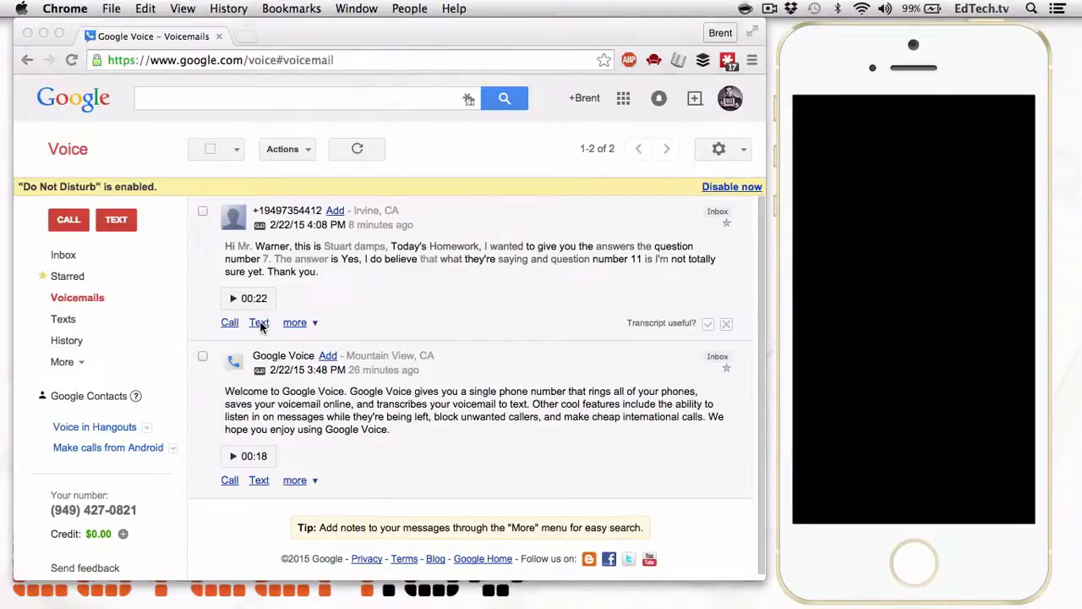
pyautogui.click(260, 323)
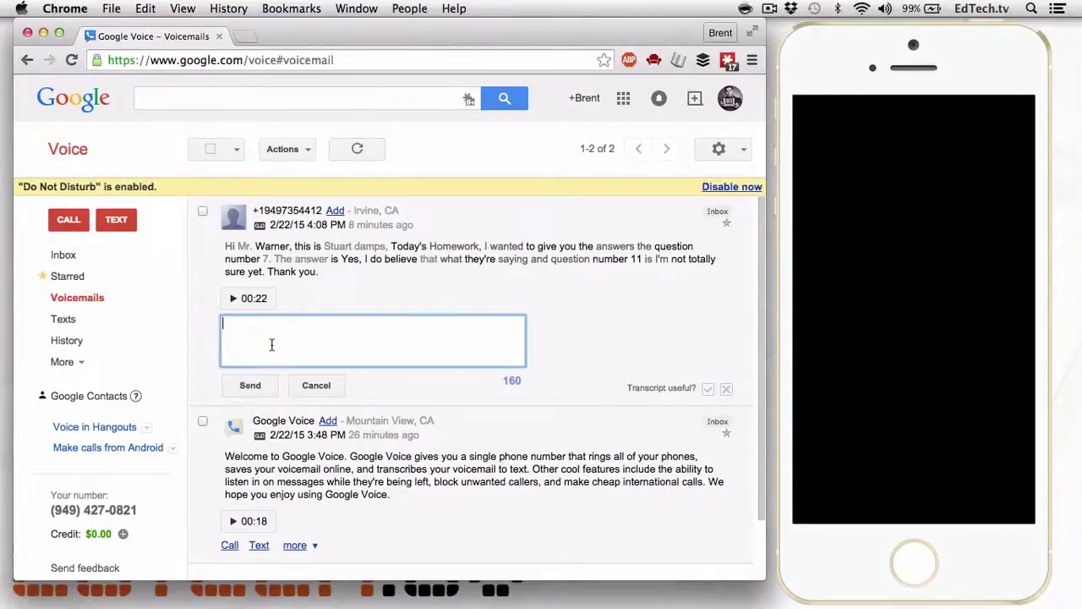
pyautogui.write('Thanks Stuart - good job!')
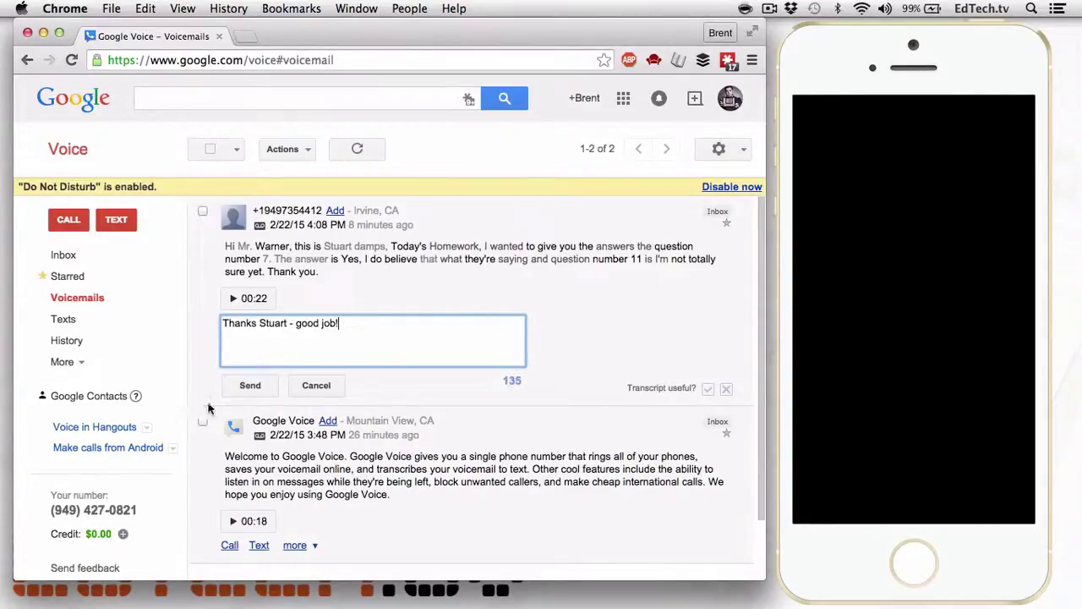
pyautogui.click(249, 387)
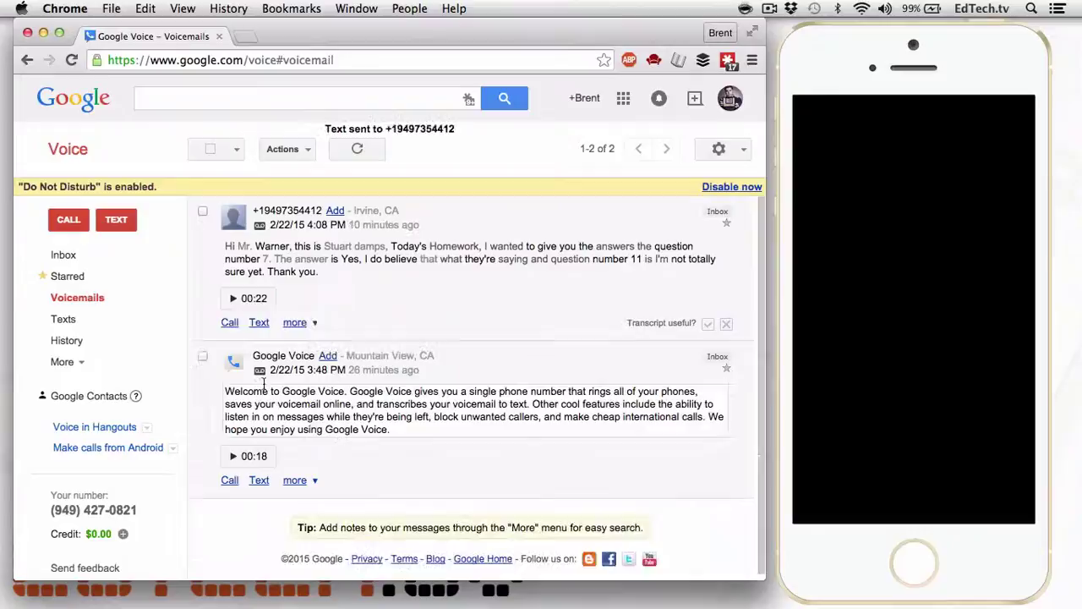